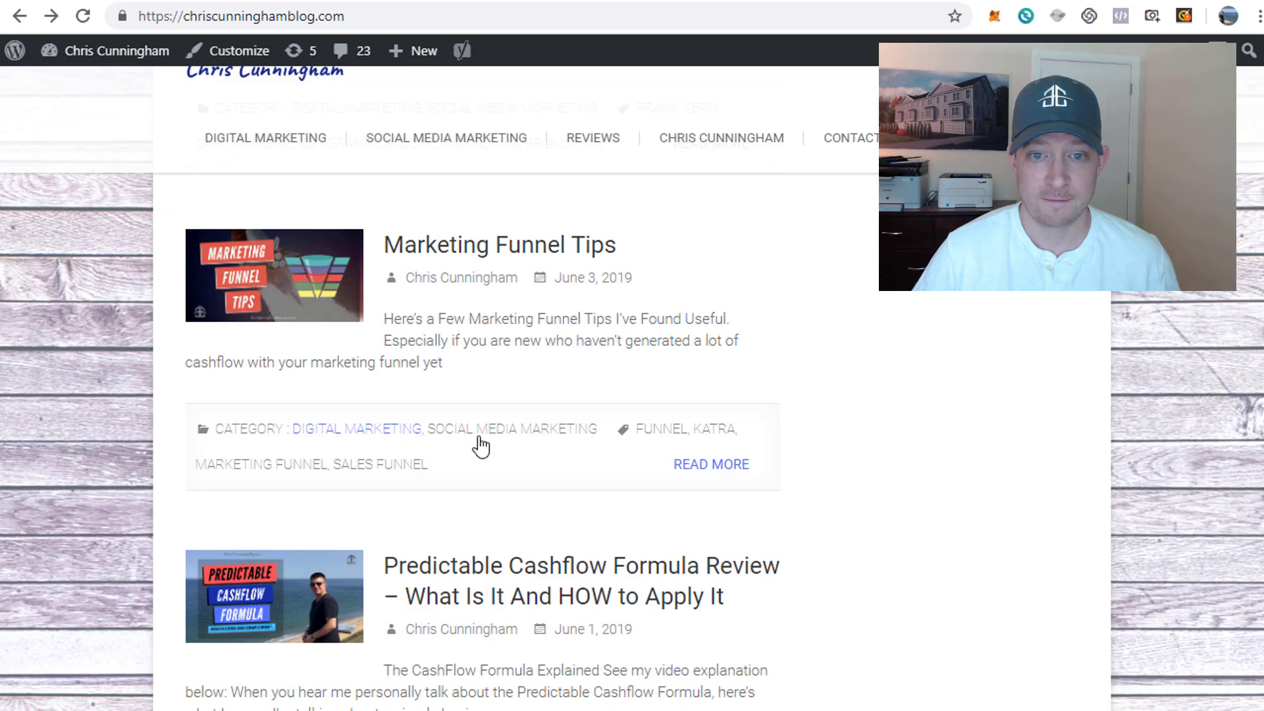
Open the Marketing Funnel Tips article in the blog and select its address-bar URL.
click(438, 248)
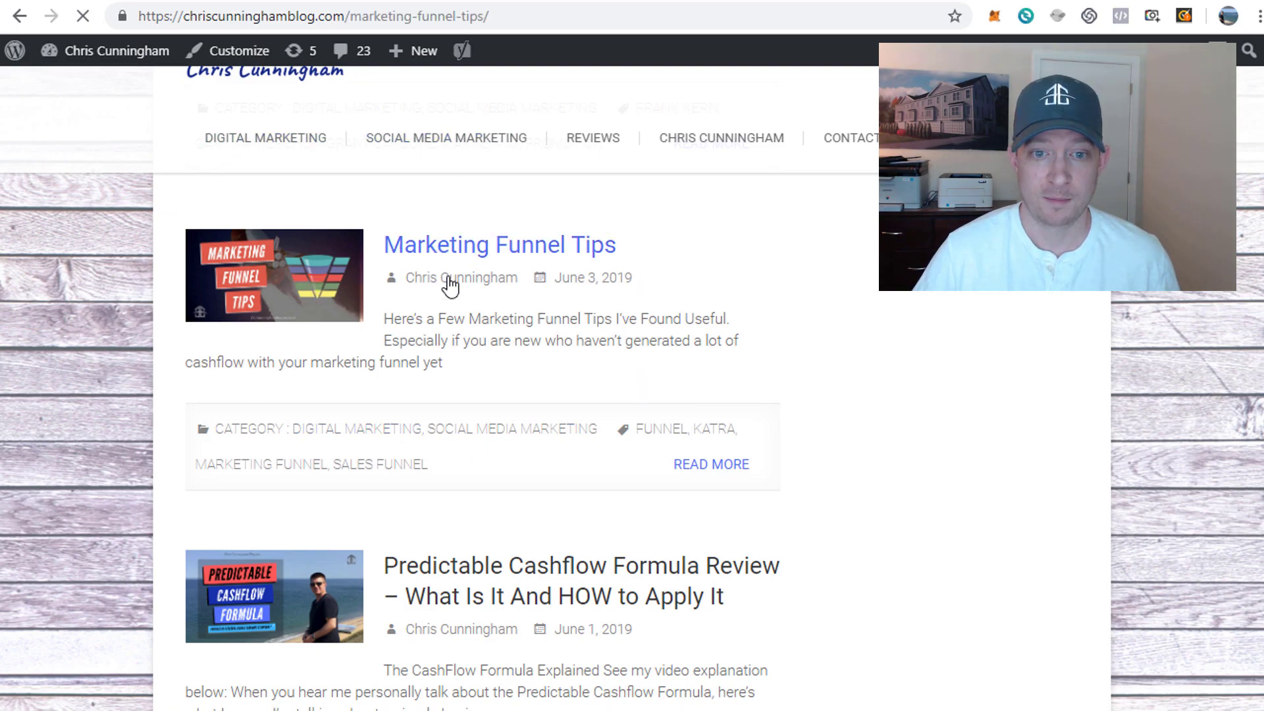
scroll(563, 345, down, 3)
scroll(564, 346, down, 2)
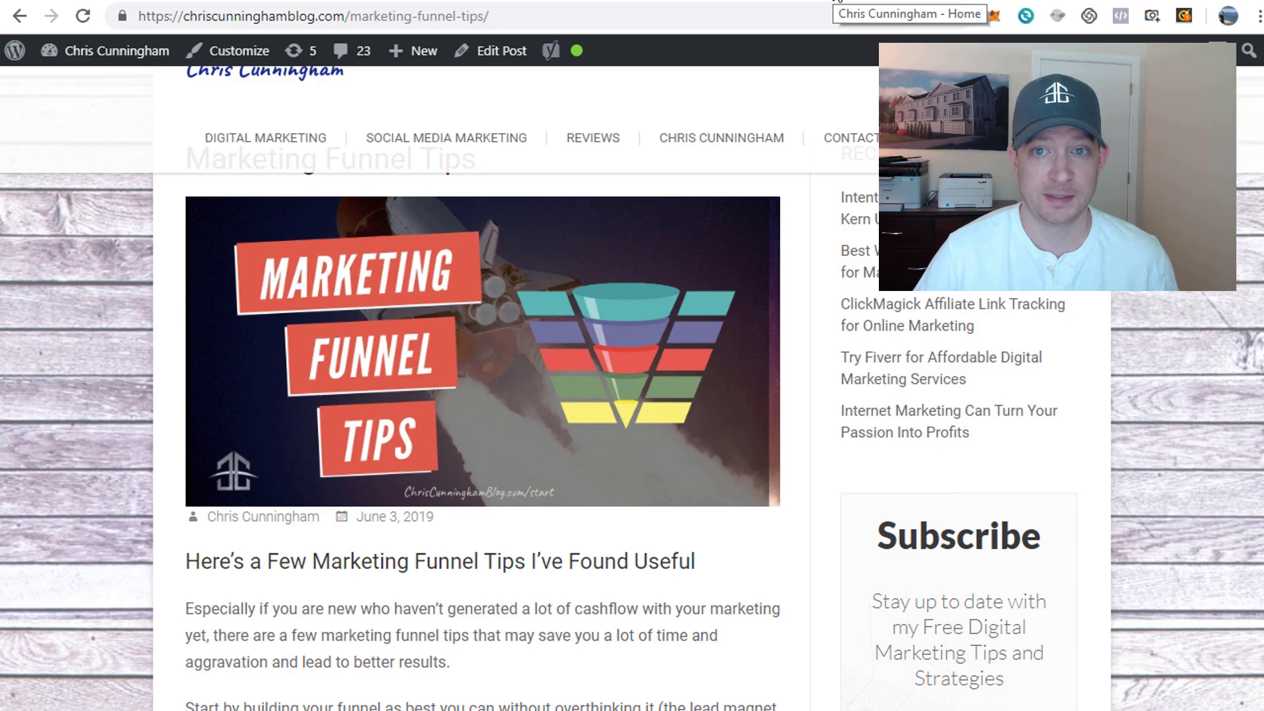
click(488, 21)
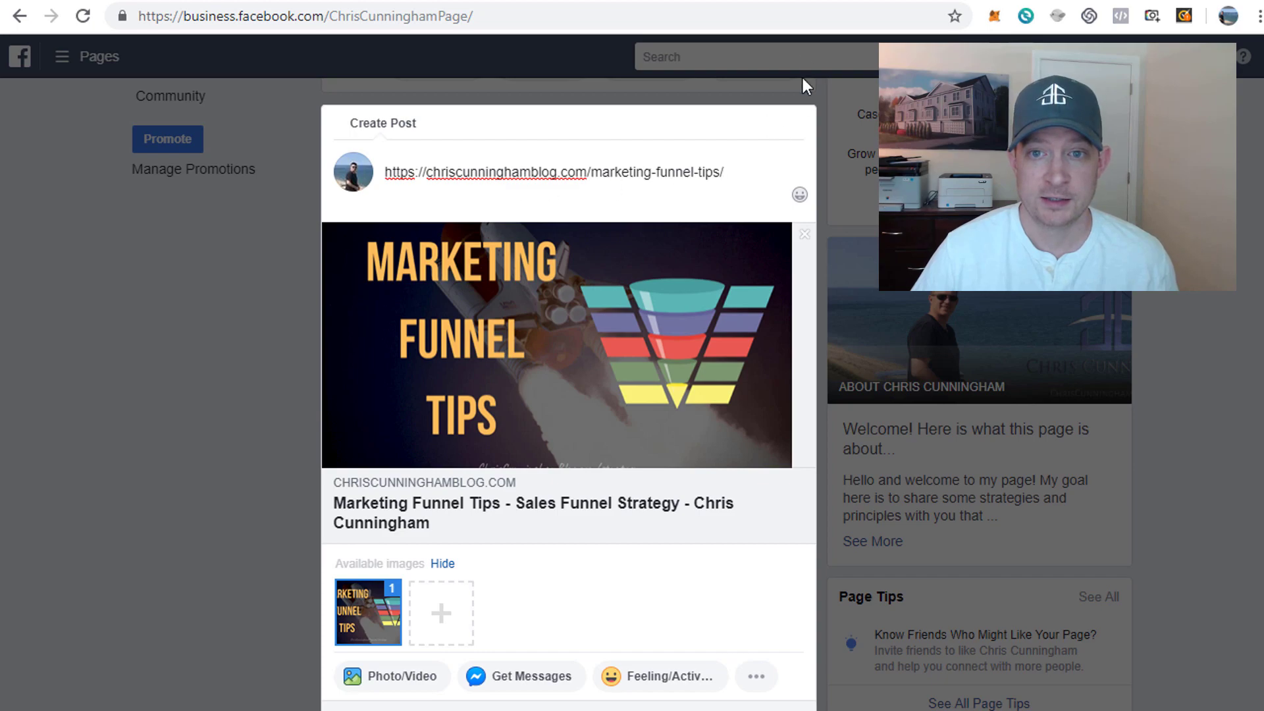
Switch past the blog tab to the Sharing Debugger tab holding the article URL.
key(ctrl+Tab)
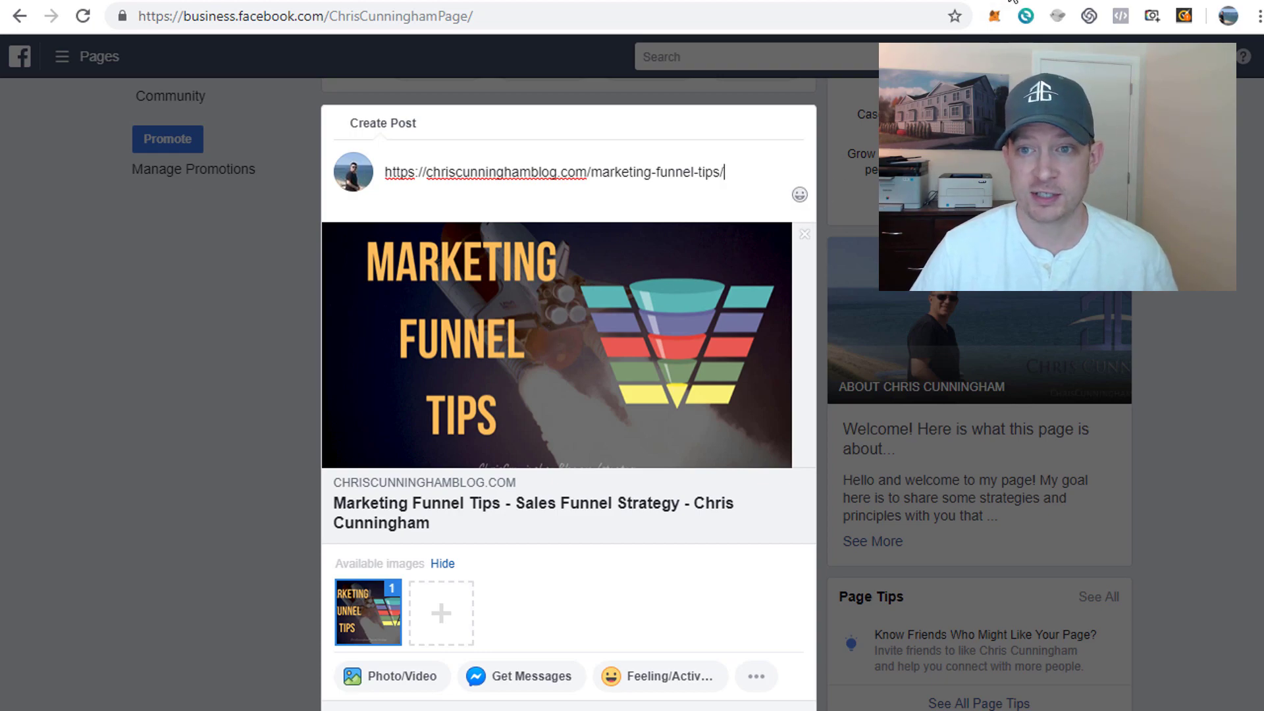
key(ctrl+Tab)
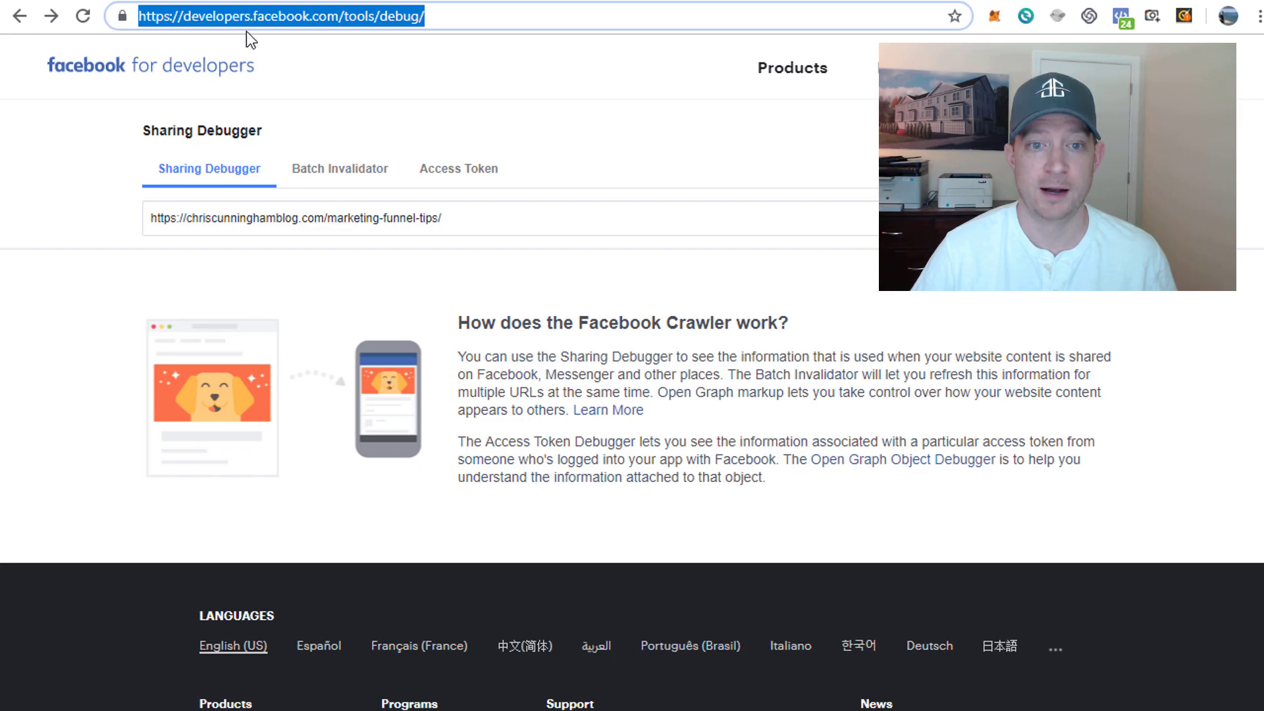
Debug the marketing-funnel-tips article URL to show its scrape results and link preview.
click(471, 214)
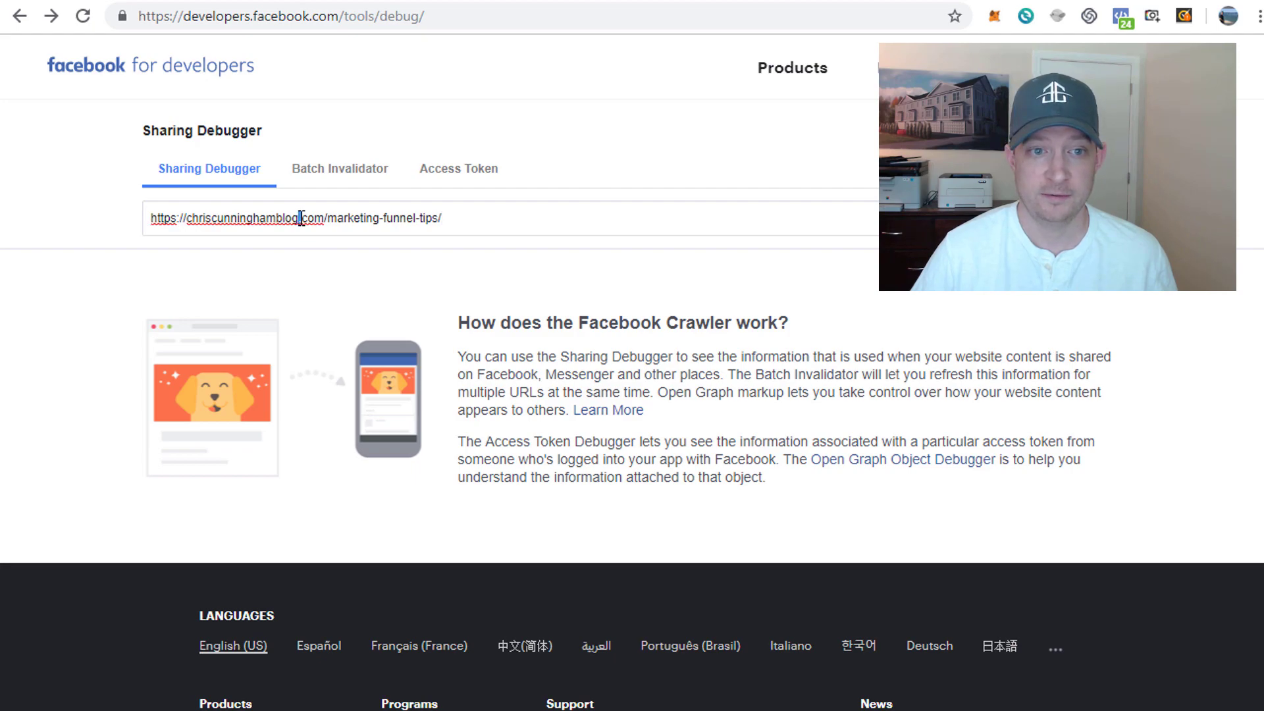
triple_click(301, 218)
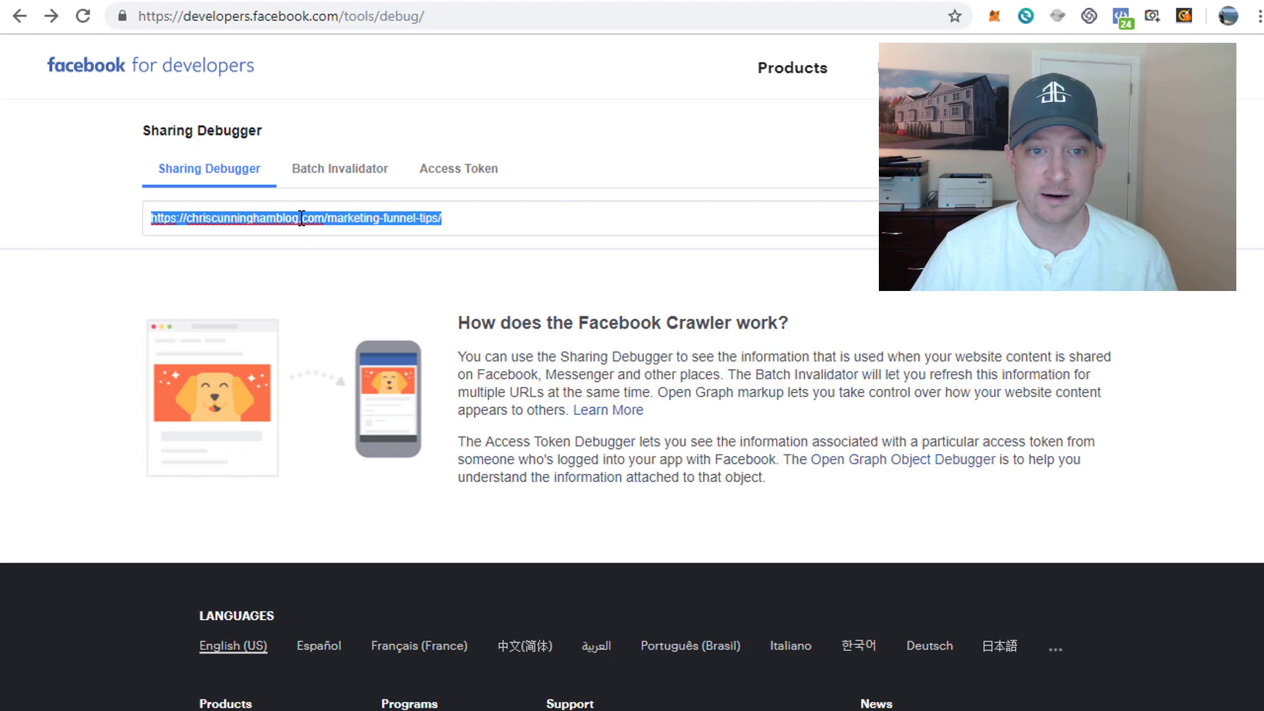
click(508, 220)
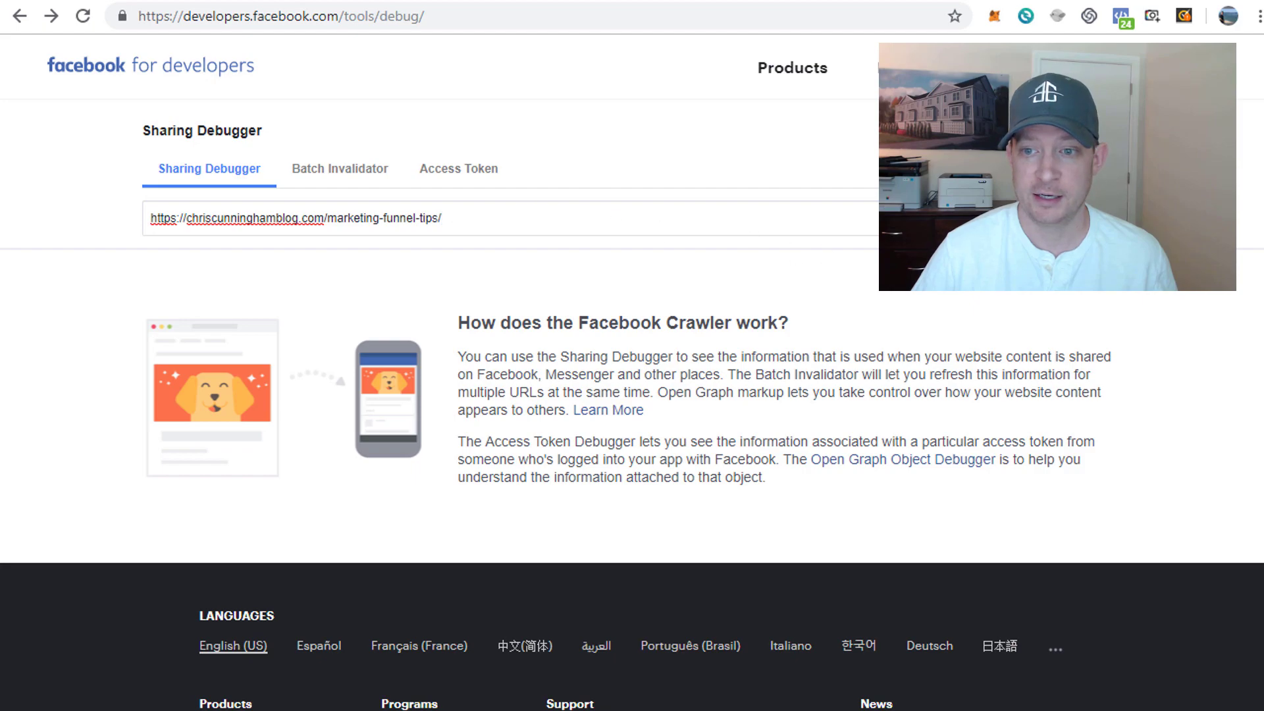
key(Return)
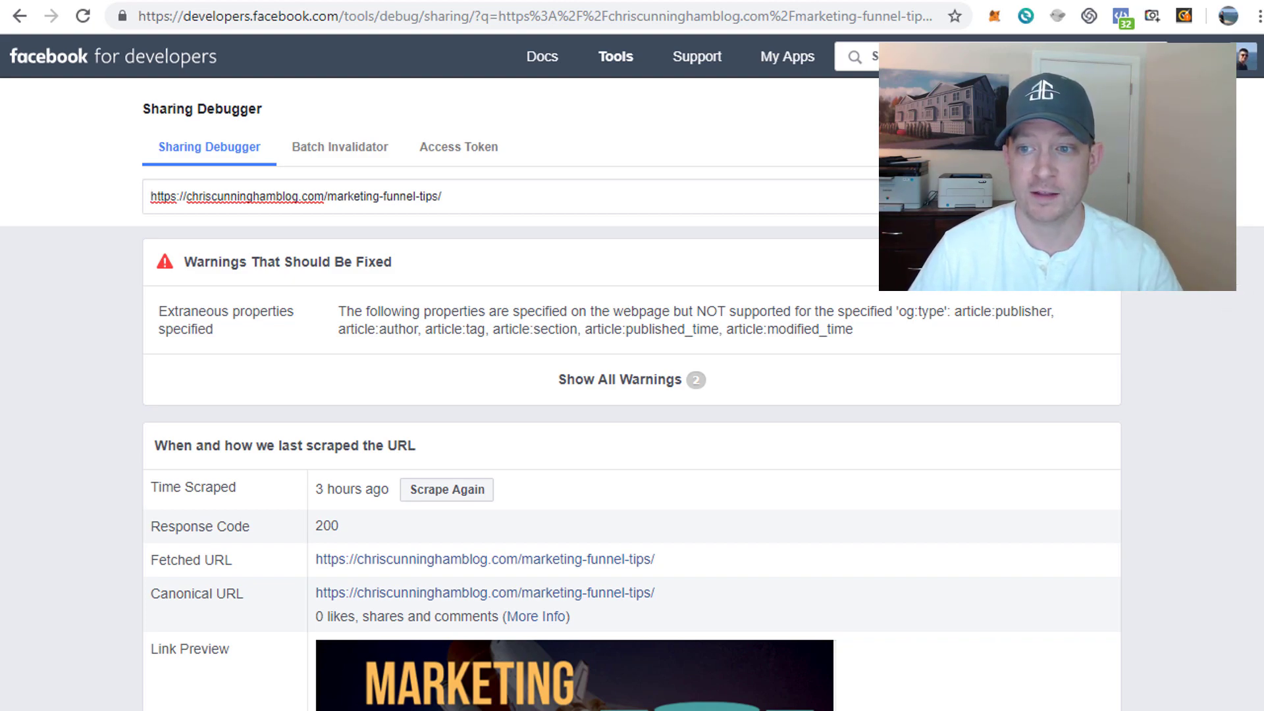
Scrape the article again twice to refresh its preview image, then return to the Facebook page.
scroll(1259, 283, down, 4)
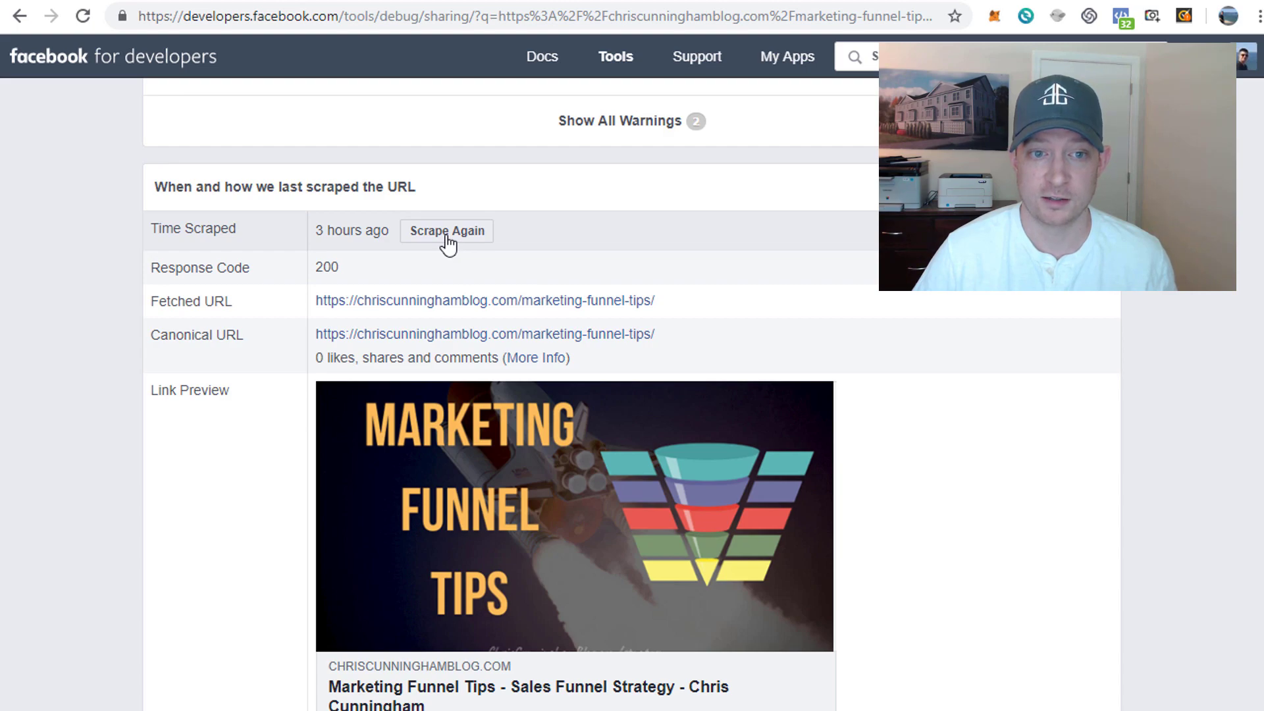
click(447, 232)
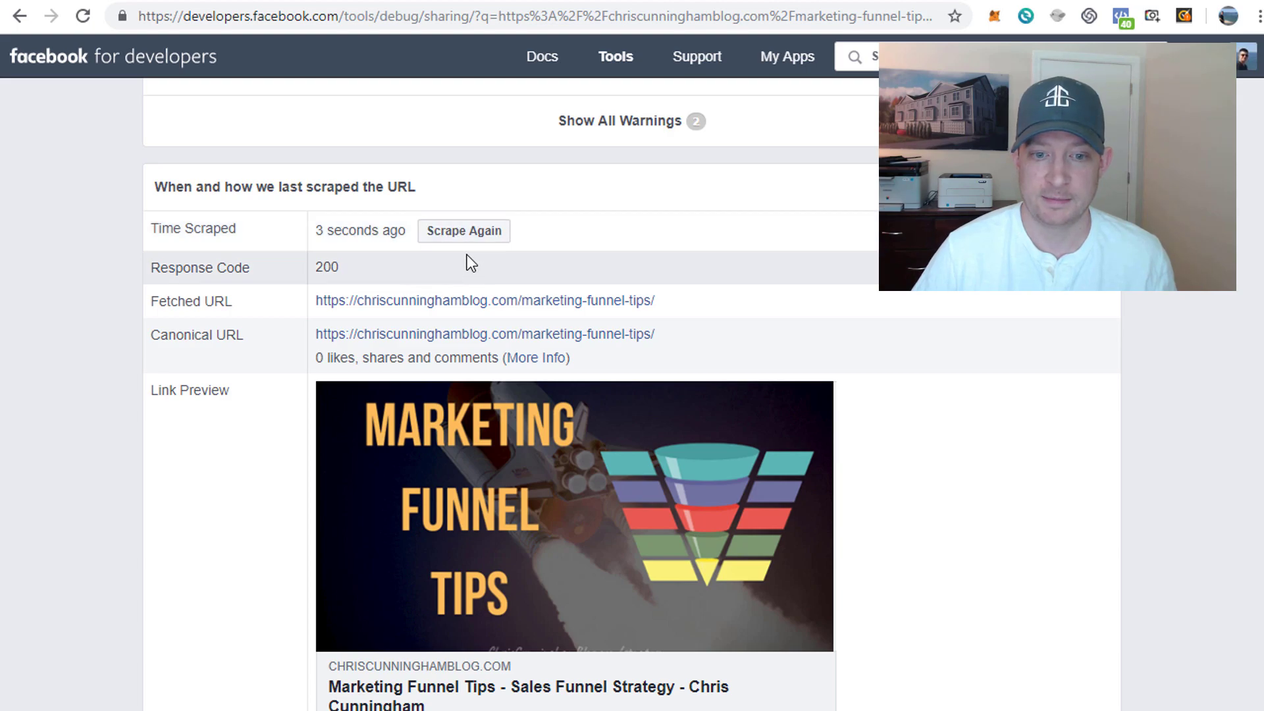
click(464, 236)
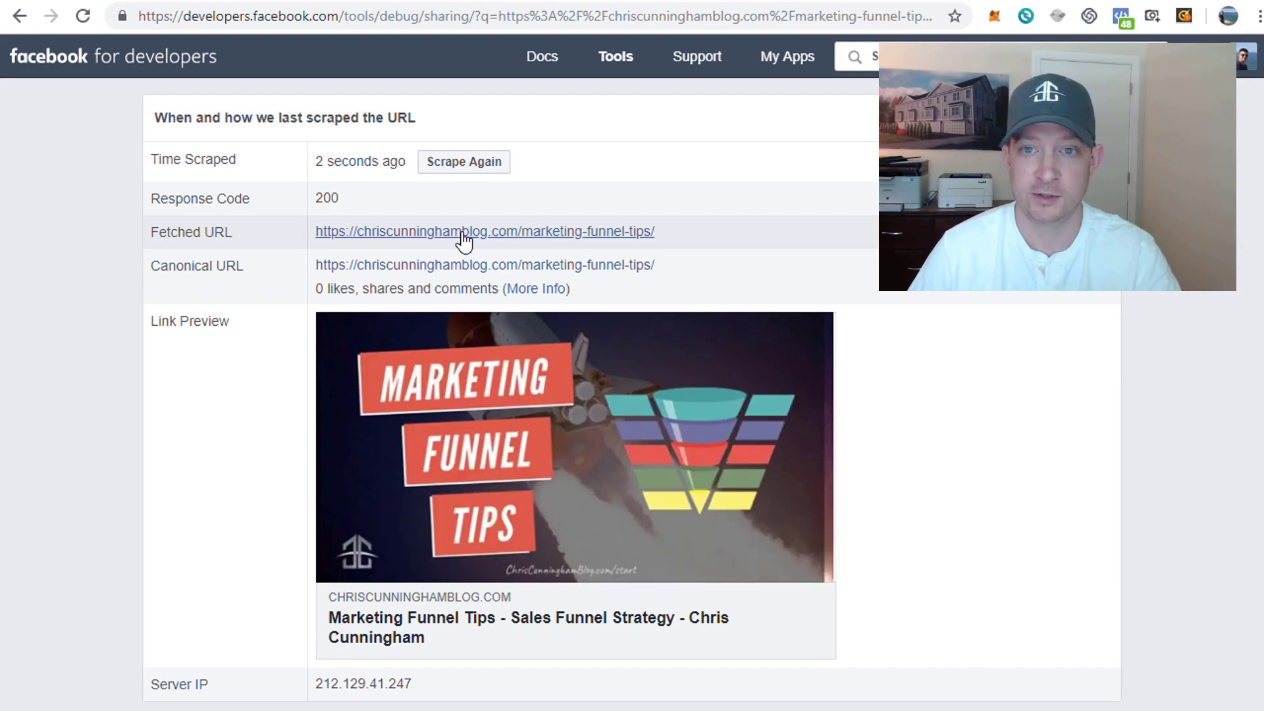
click(843, 1)
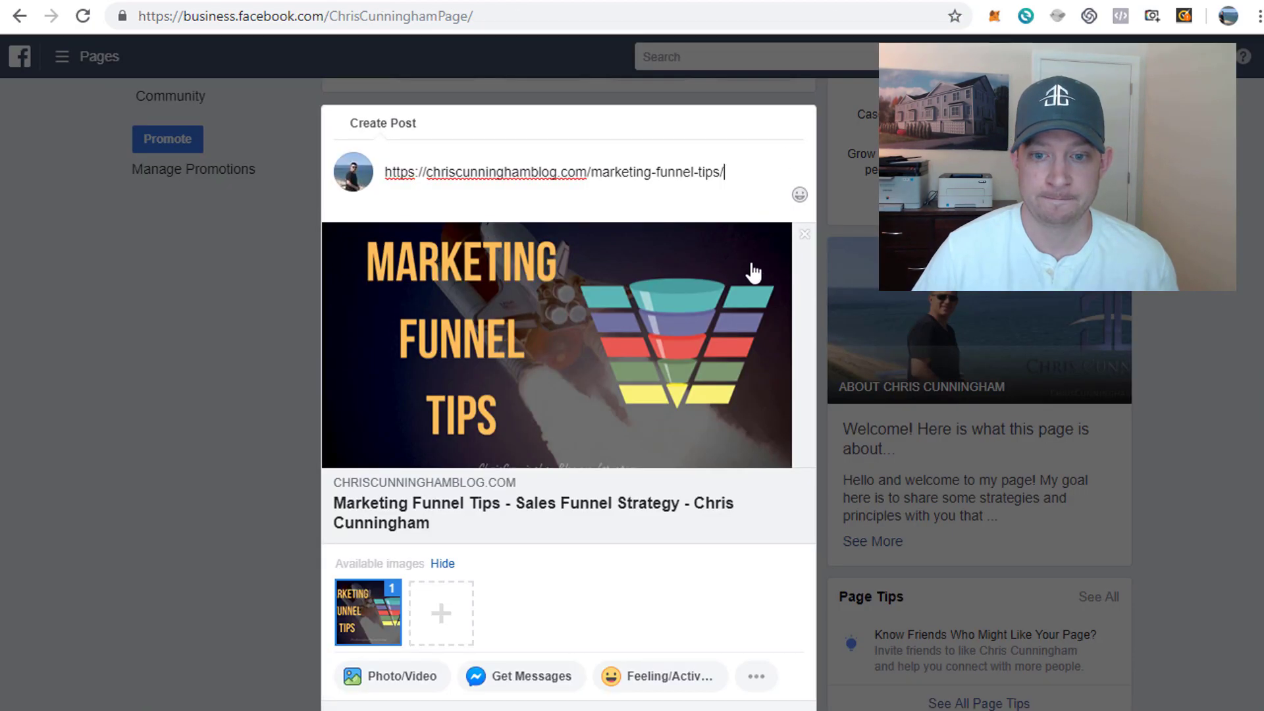
Close the old post composer and reload the Facebook page, discarding the unsaved post.
scroll(754, 272, down, 2)
click(179, 267)
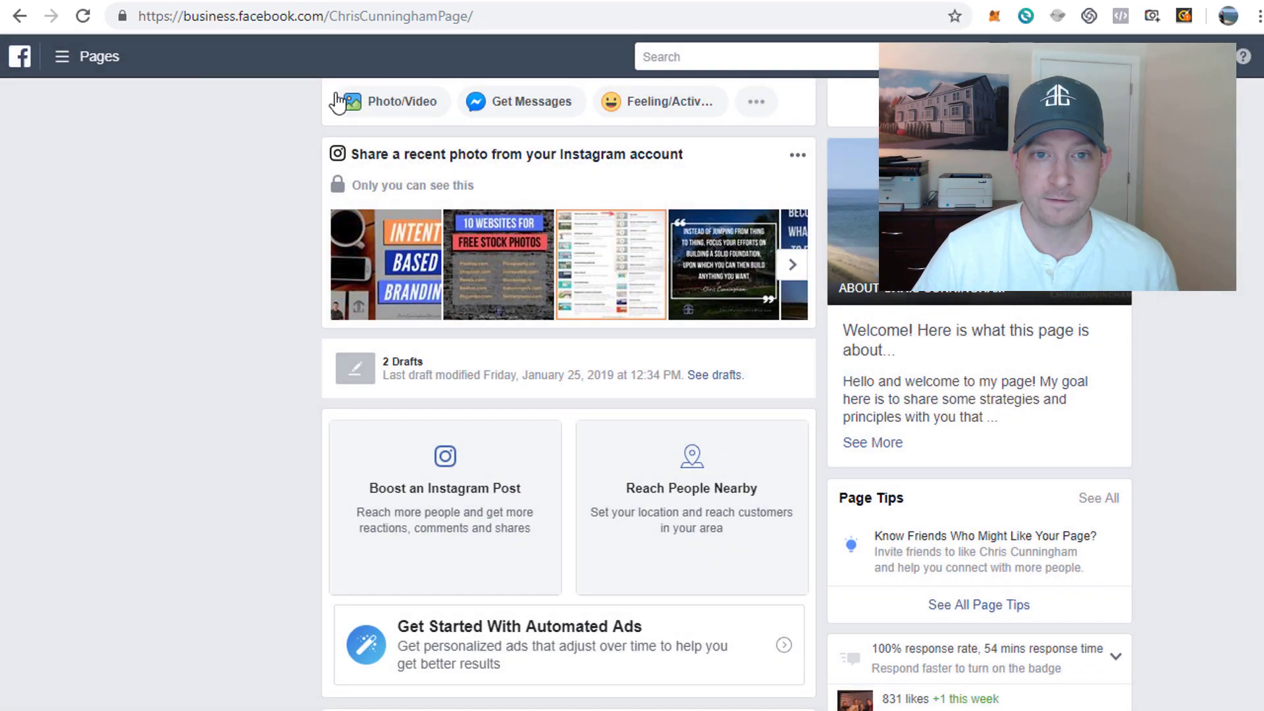
click(372, 16)
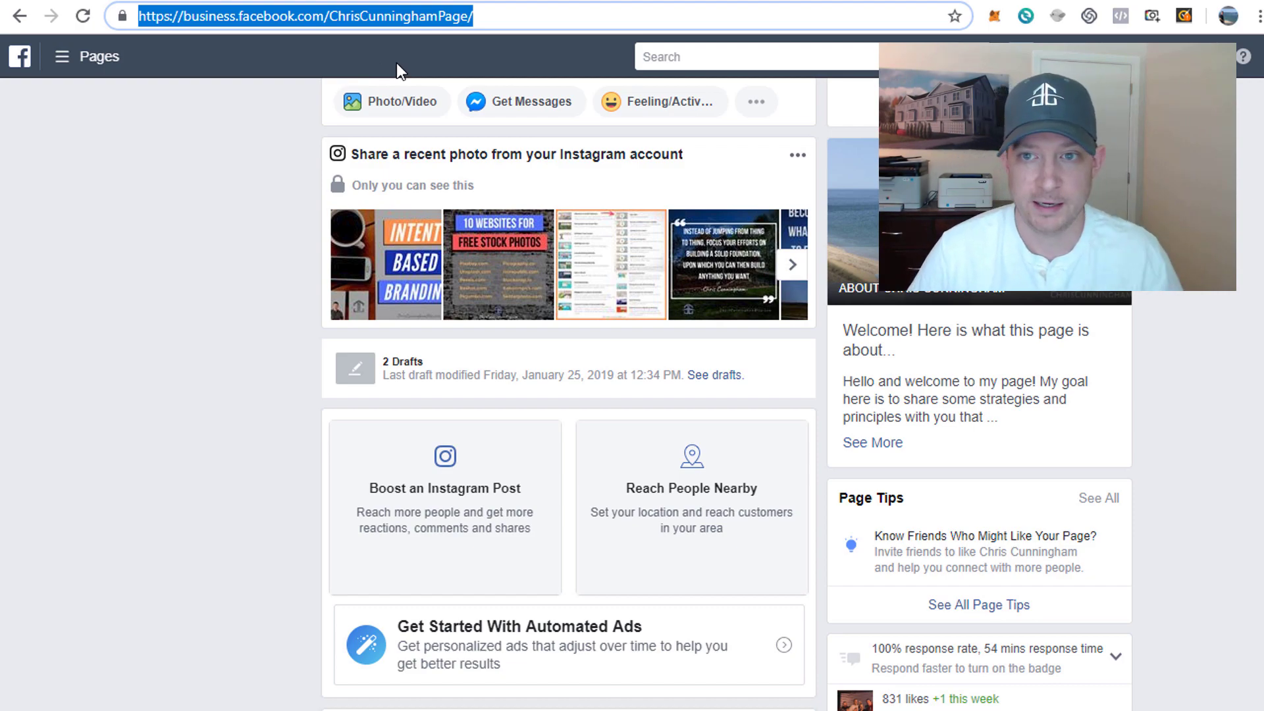
click(516, 20)
key(Return)
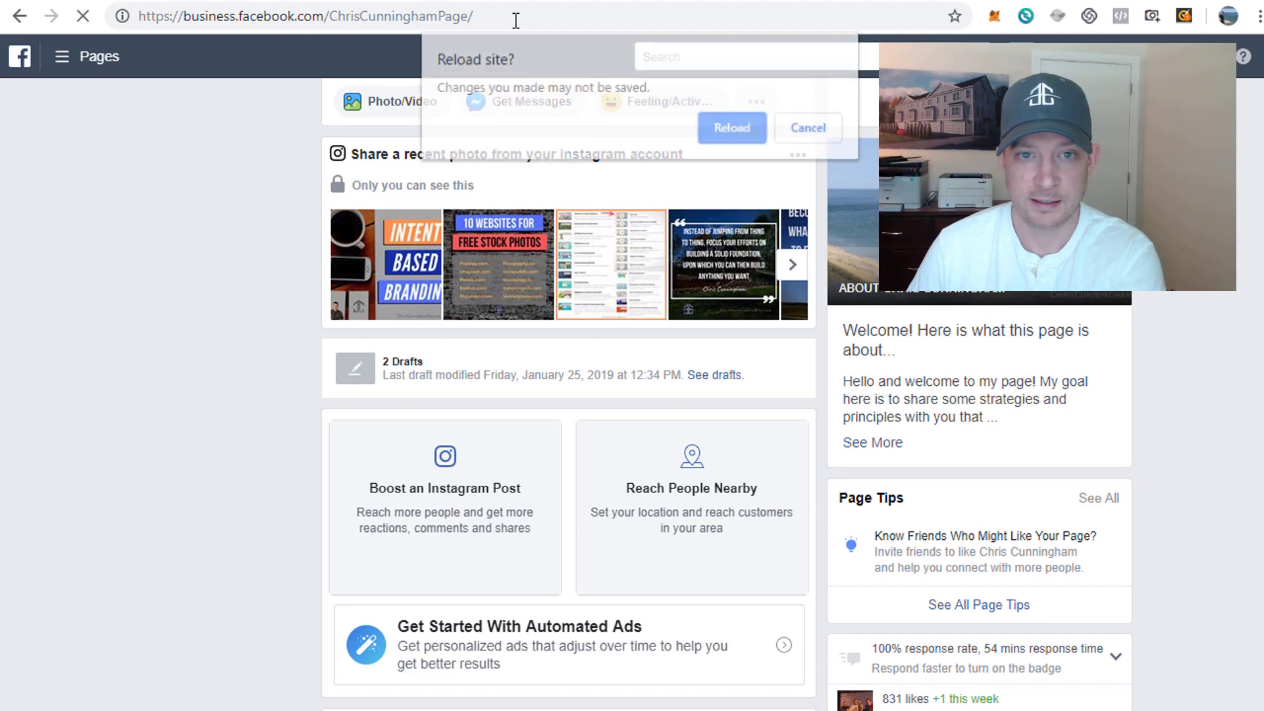
click(732, 134)
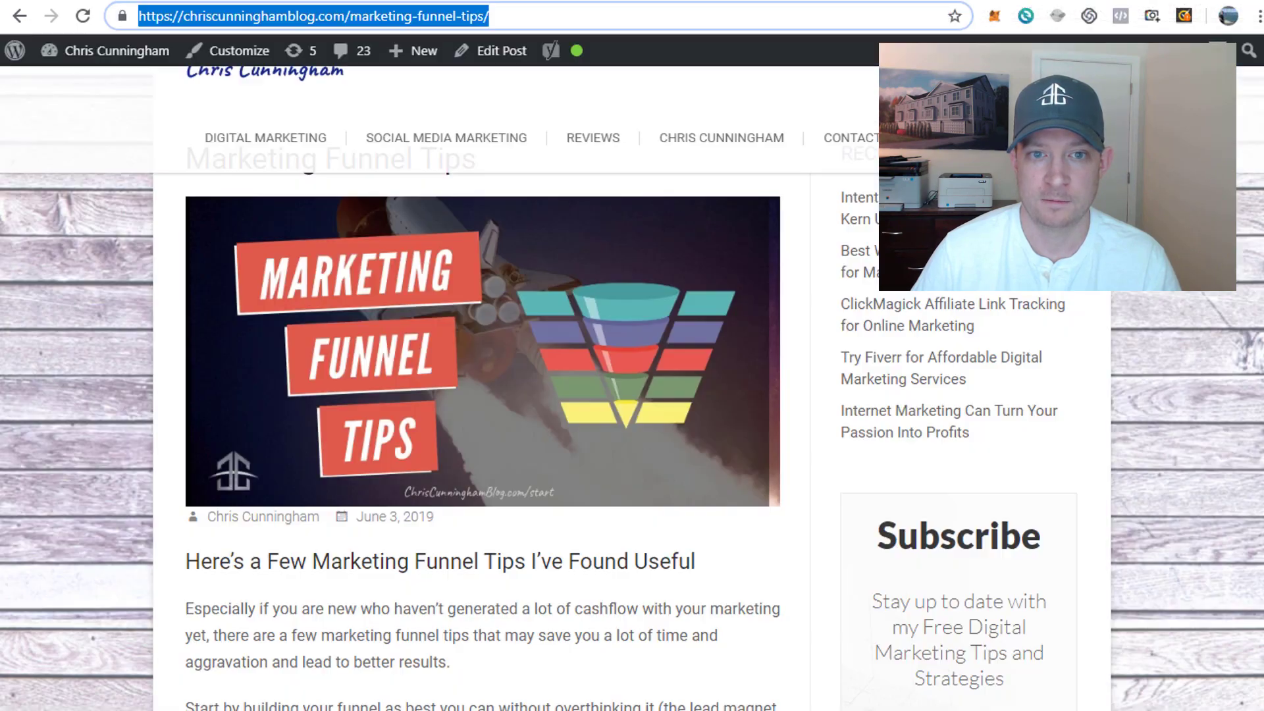
Copy the Marketing Funnel Tips article link from the blog tab and return to Facebook.
click(564, 4)
right_click(485, 17)
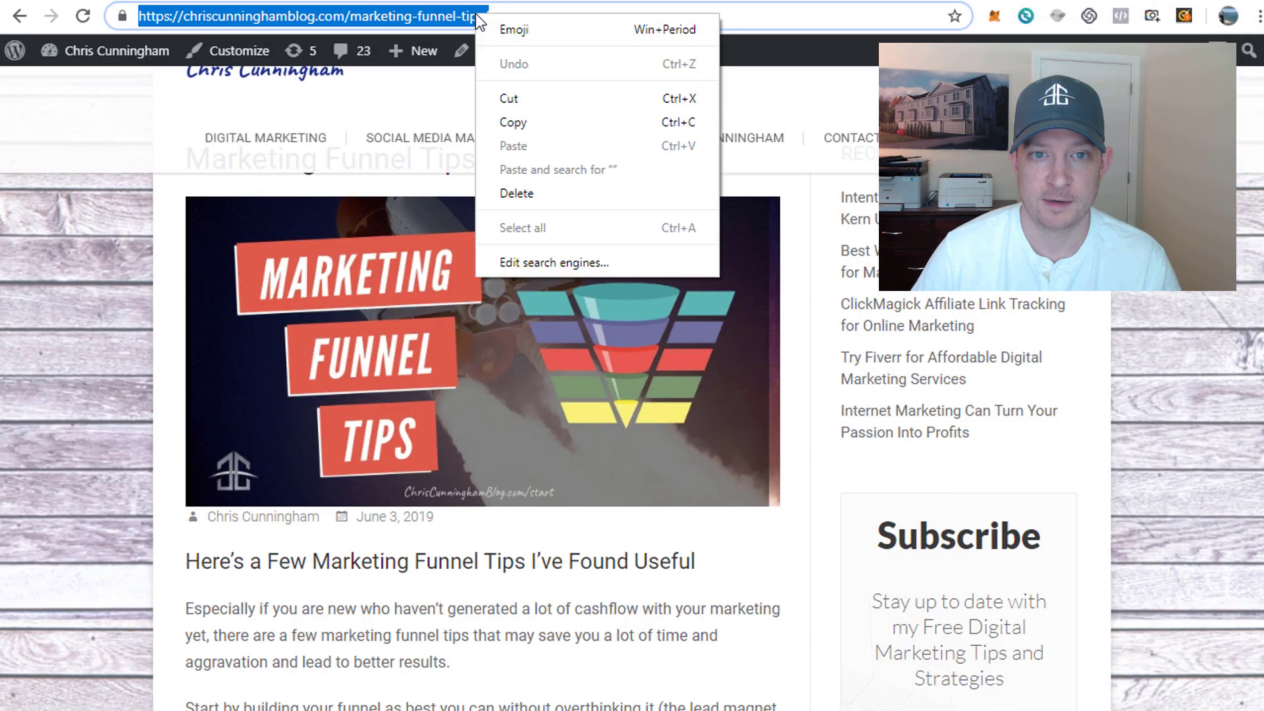
click(512, 121)
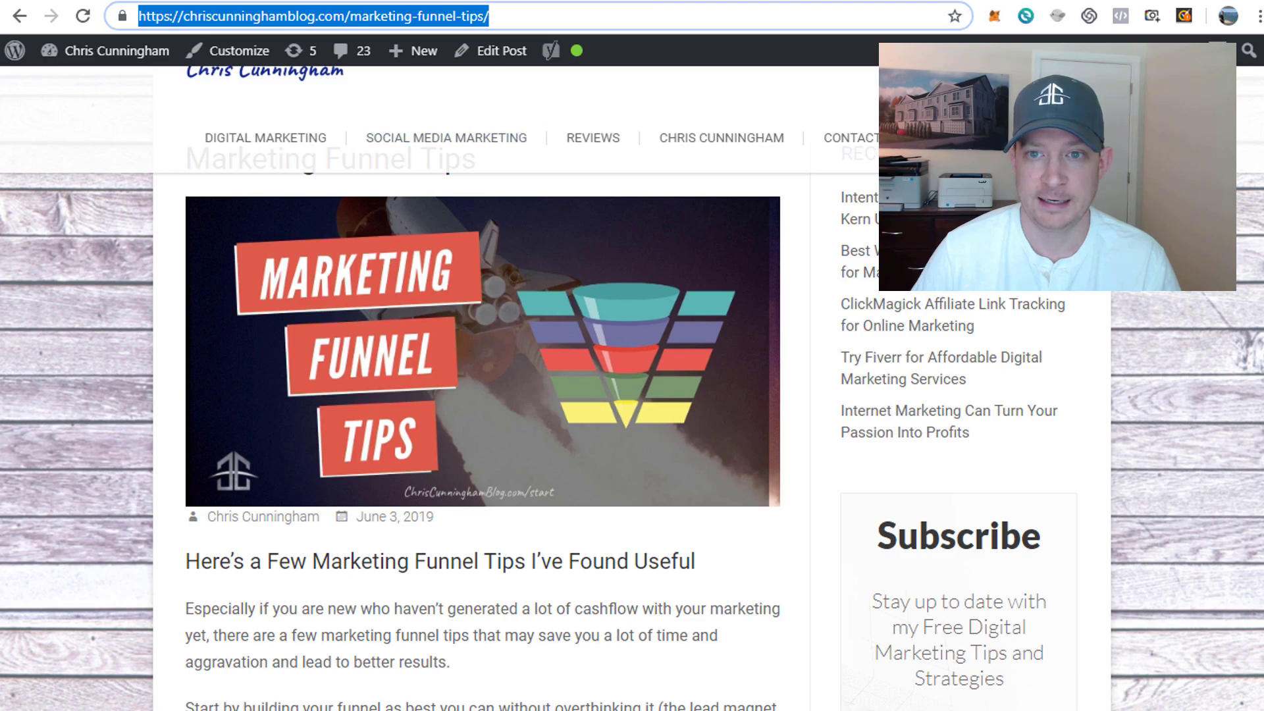
key(ctrl+Tab)
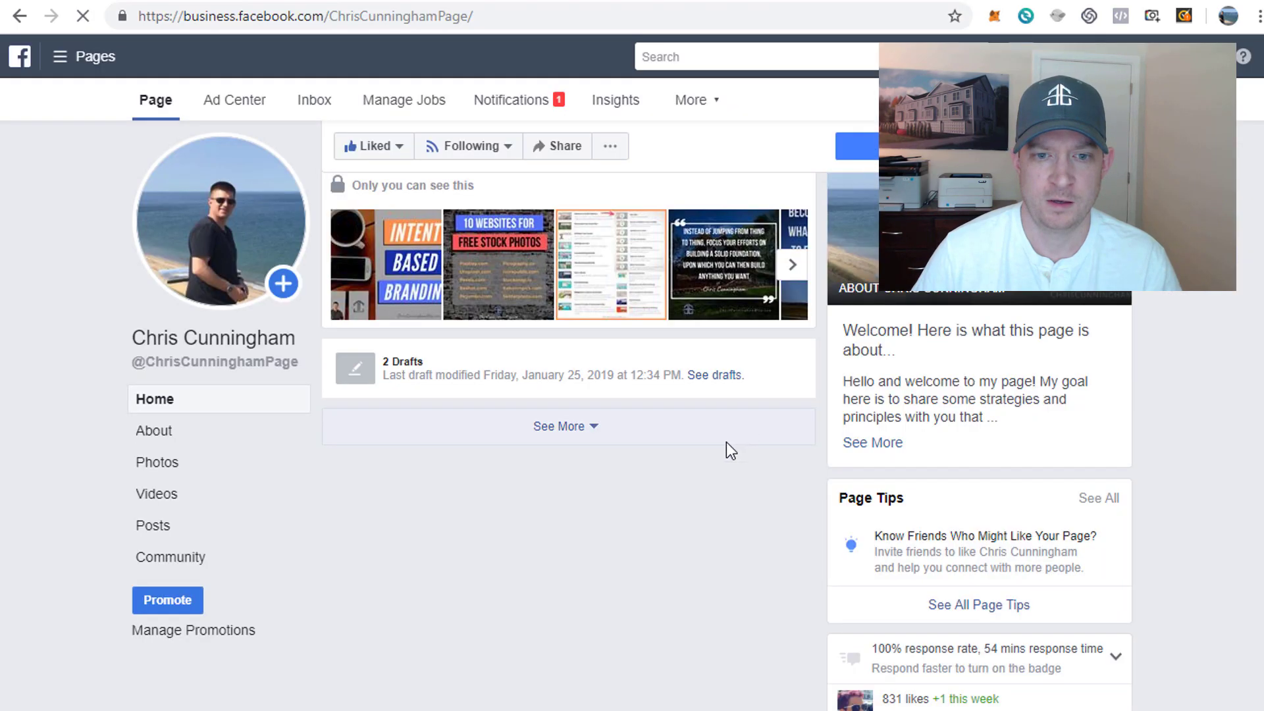
Paste the article link into a new page post, showing the red-banner Marketing Funnel Tips preview.
click(726, 442)
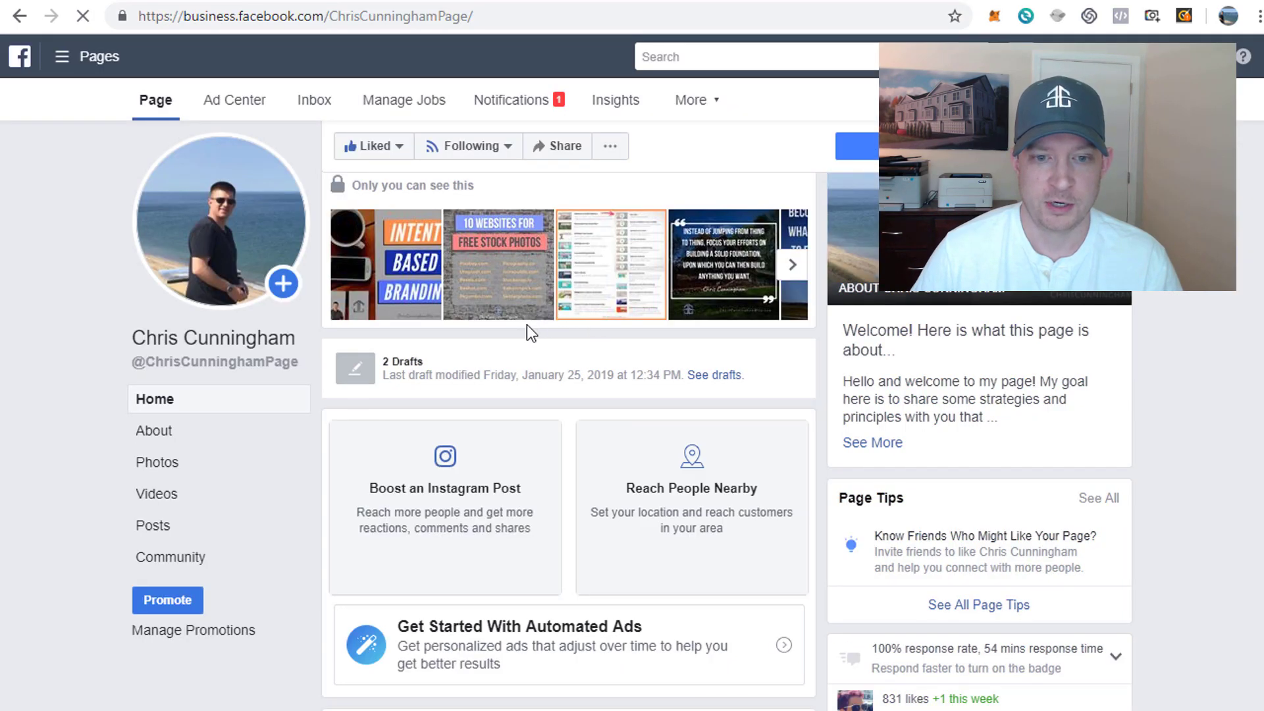
scroll(526, 325, up, 6)
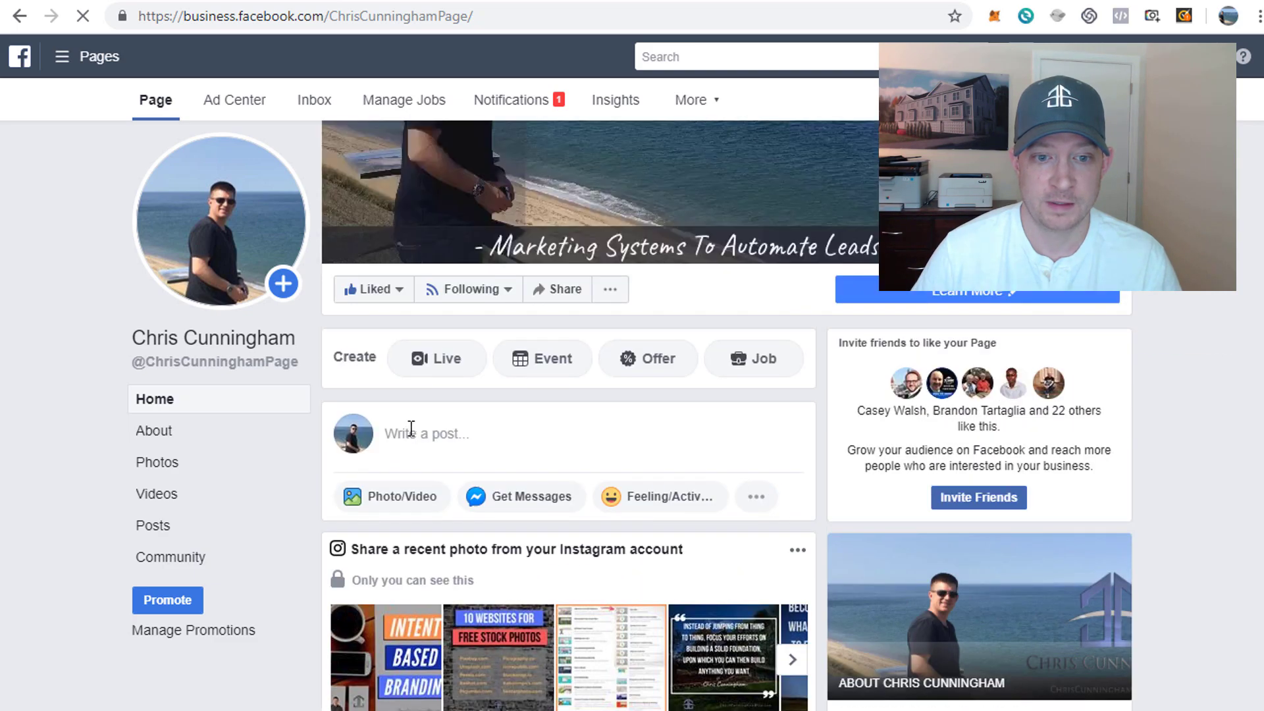
click(409, 431)
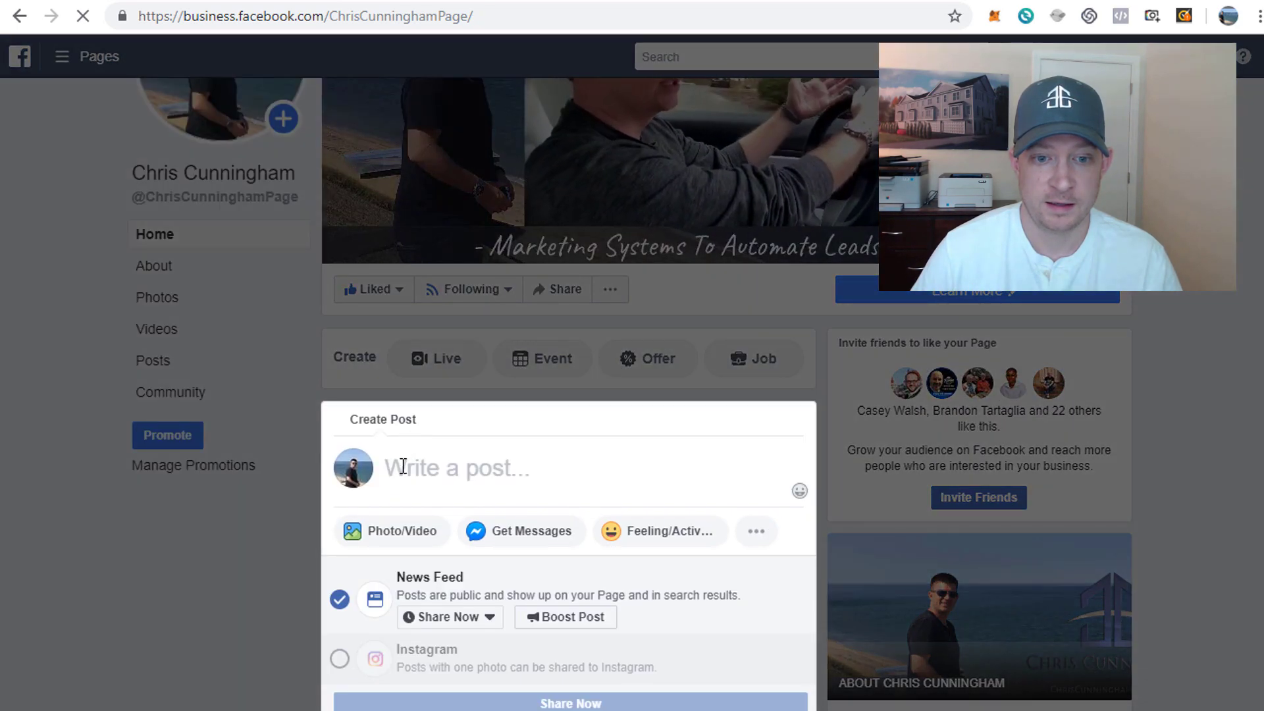
right_click(403, 466)
click(435, 619)
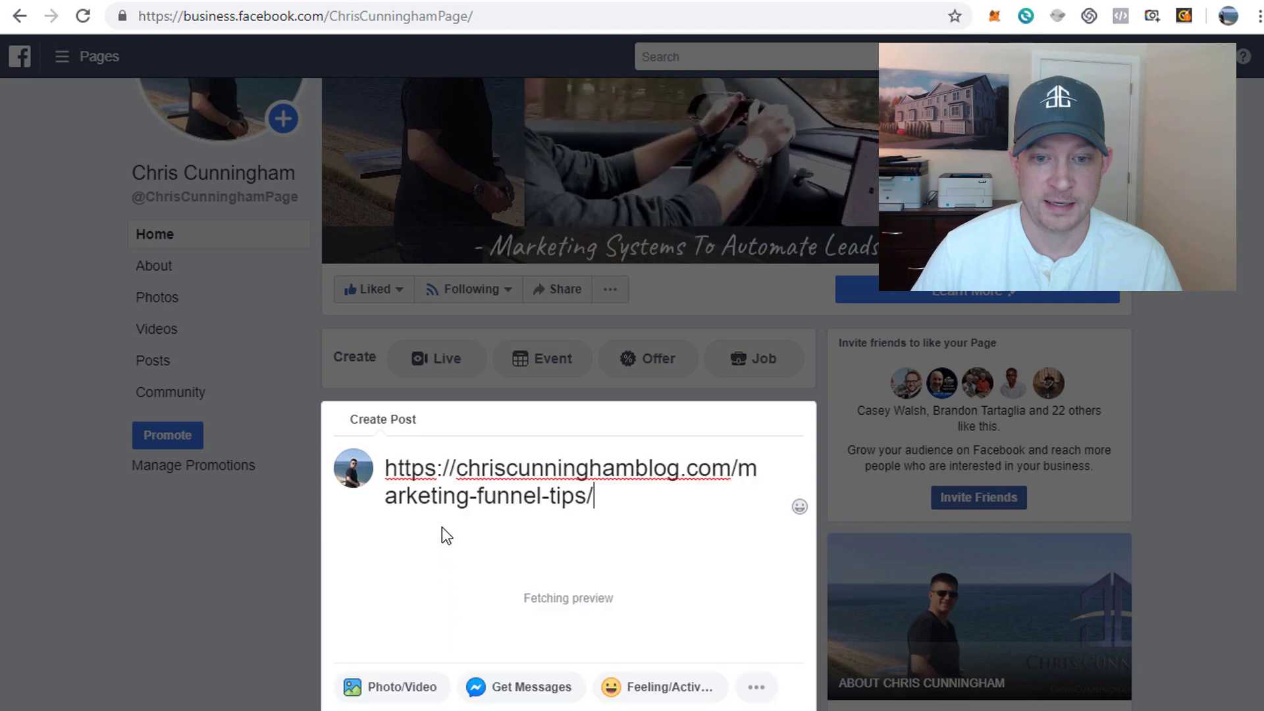
scroll(450, 530, down, 3)
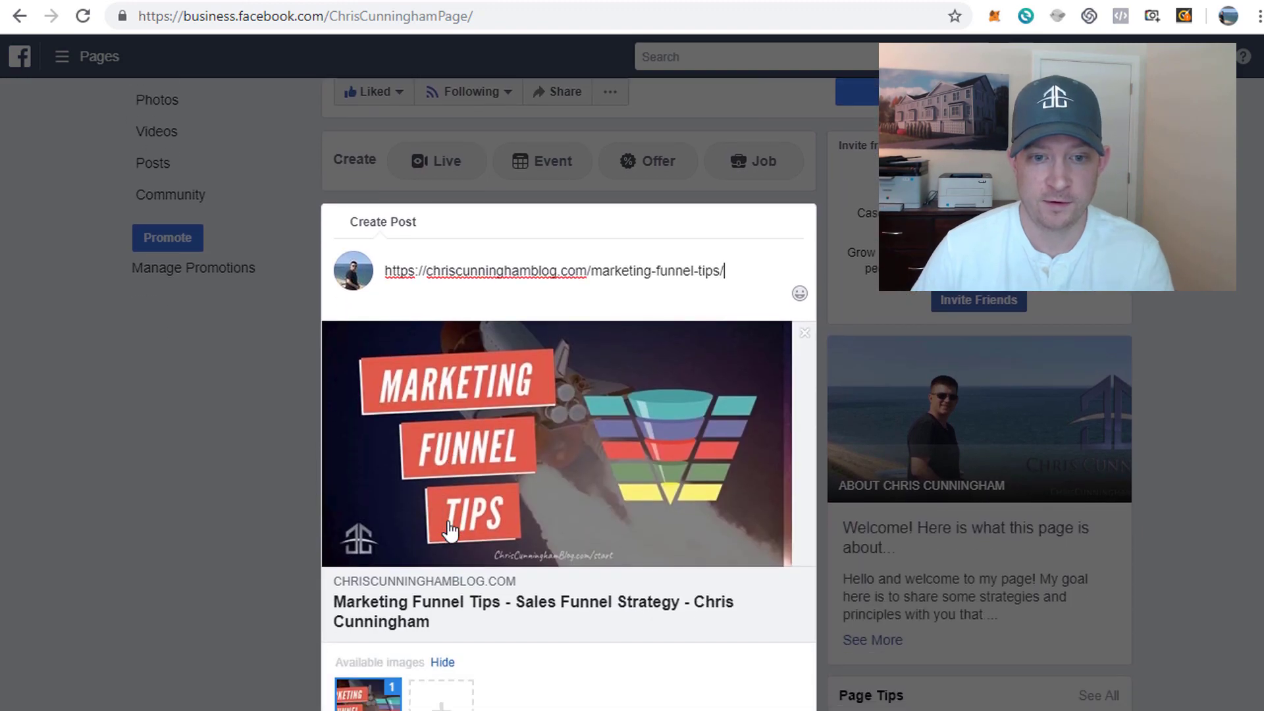